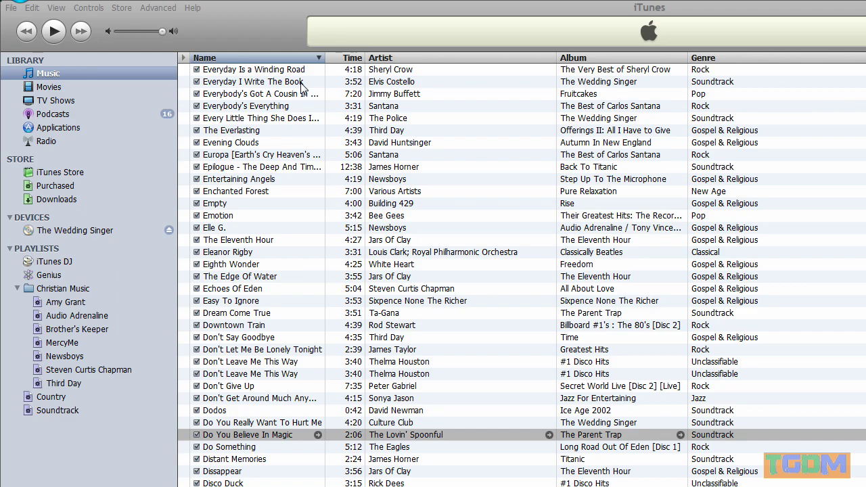
pyautogui.rightClick(267, 93)
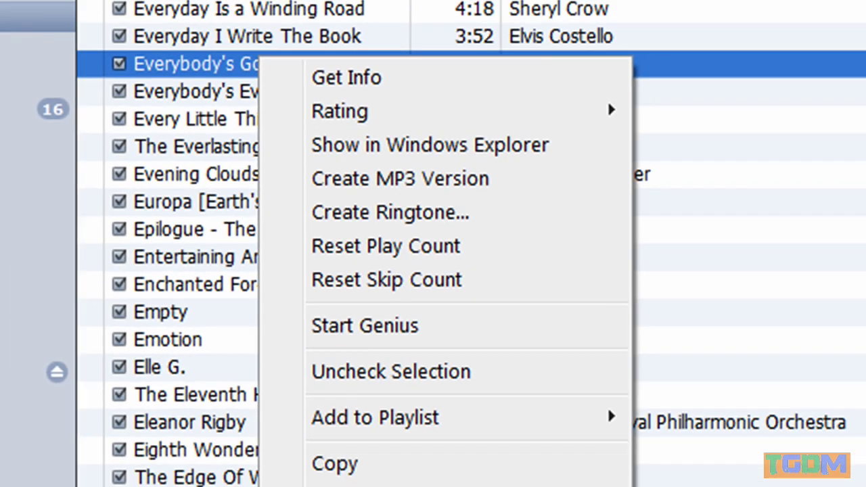
pyautogui.click(263, 44)
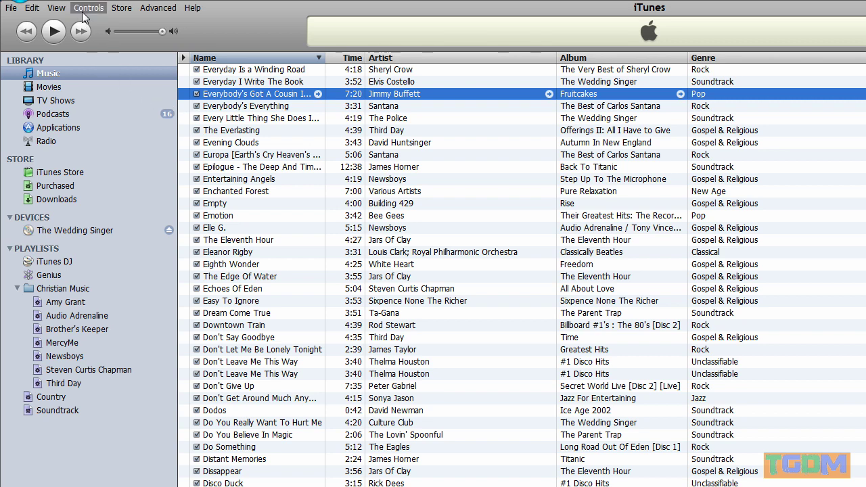
pyautogui.rightClick(238, 90)
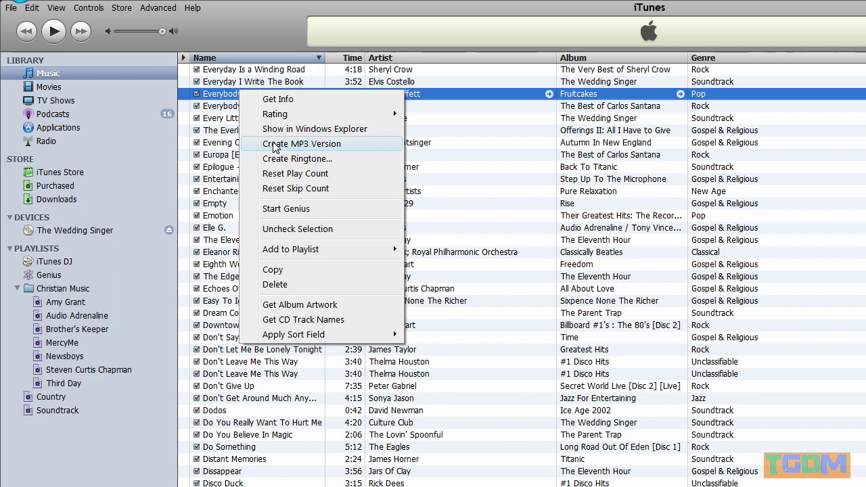
pyautogui.click(230, 45)
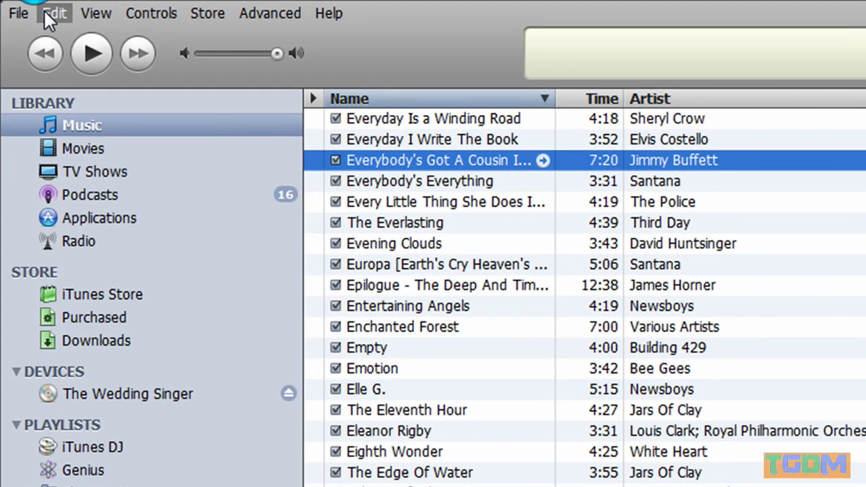
# Step: Open the import settings from the preferences and choose MP3 Encoder as the import format
pyautogui.click(30, 10)
pyautogui.click(91, 236)
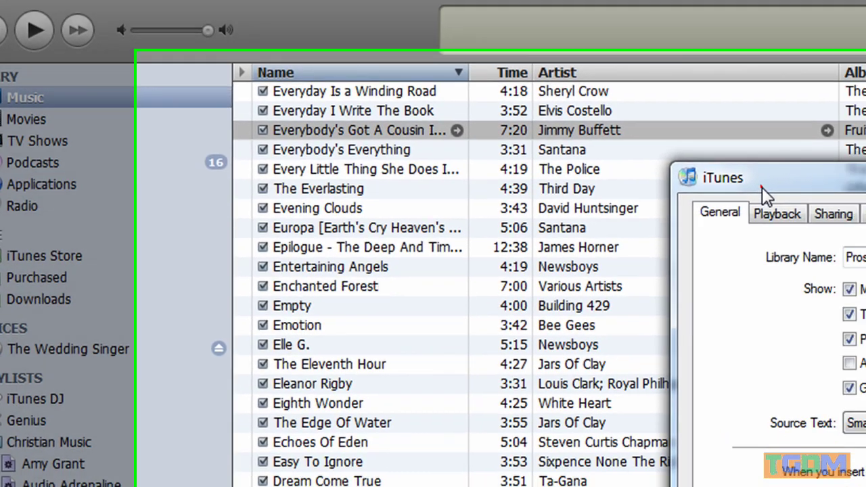
pyautogui.moveTo(854, 211); pyautogui.dragTo(497, 95)
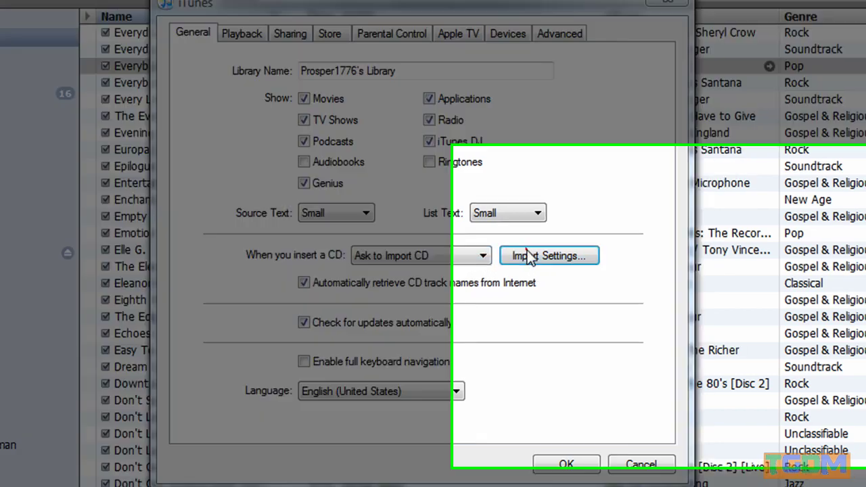
pyautogui.click(528, 256)
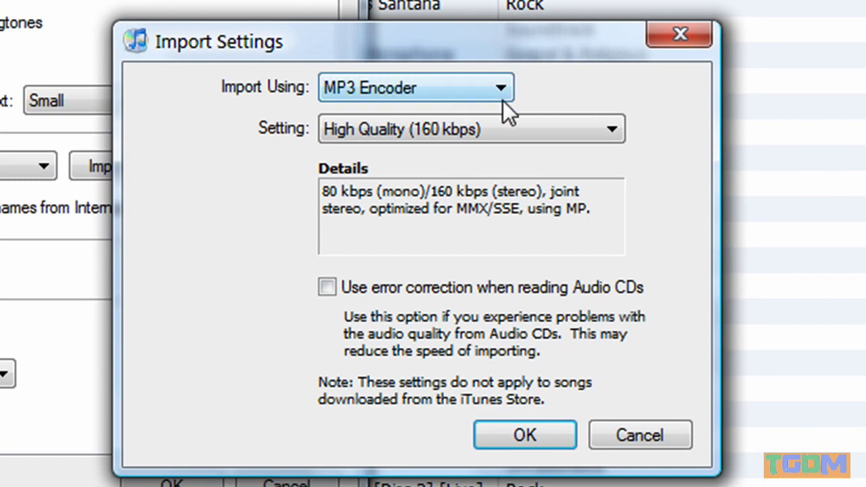
pyautogui.click(501, 93)
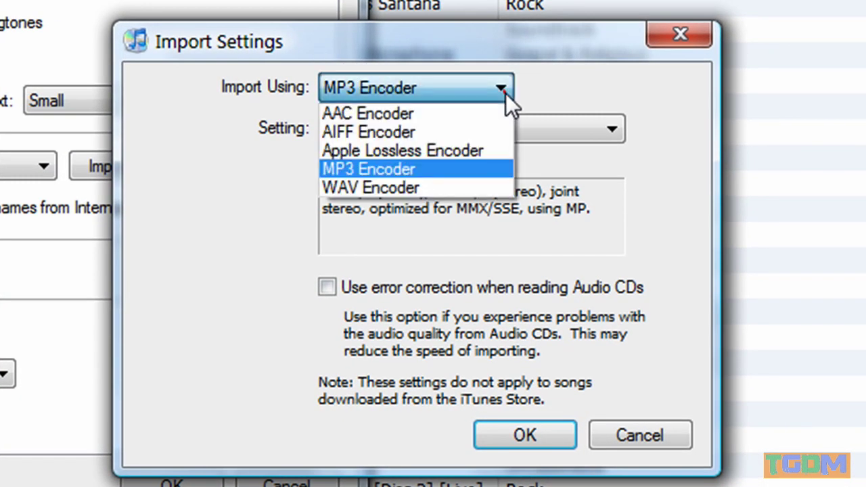
pyautogui.click(435, 169)
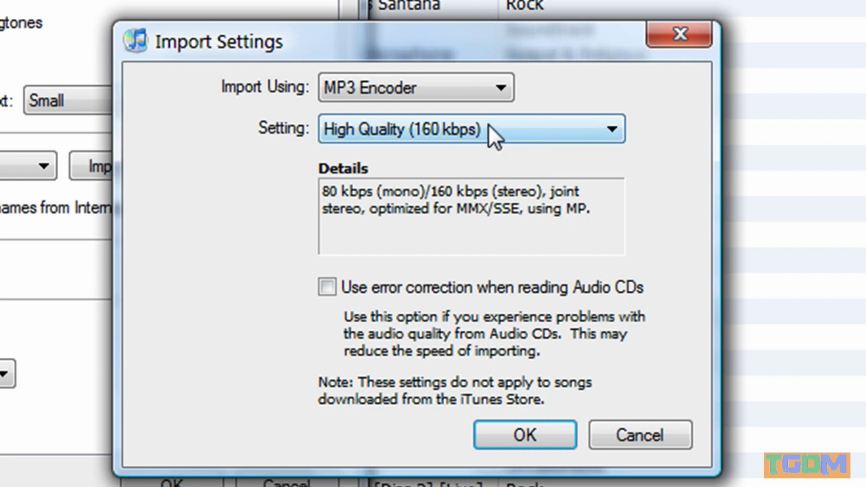
# Step: Set the MP3 import quality to Higher Quality (192 kbps) and save the preferences
pyautogui.click(611, 132)
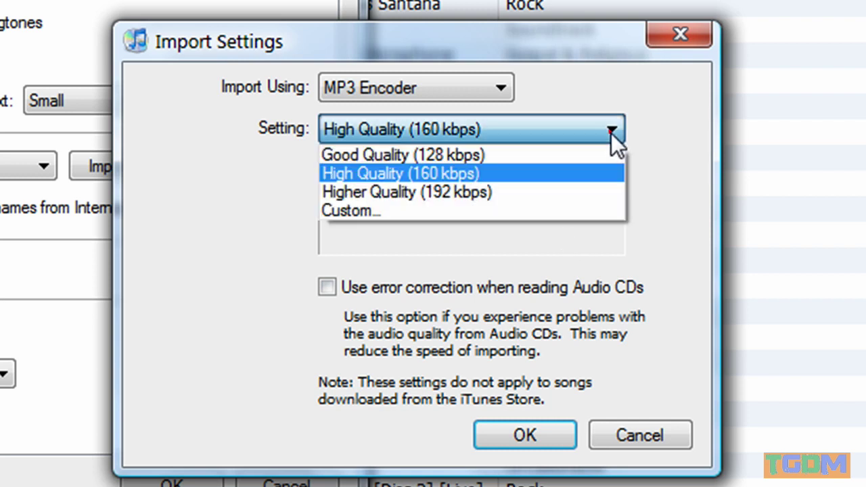
pyautogui.click(399, 197)
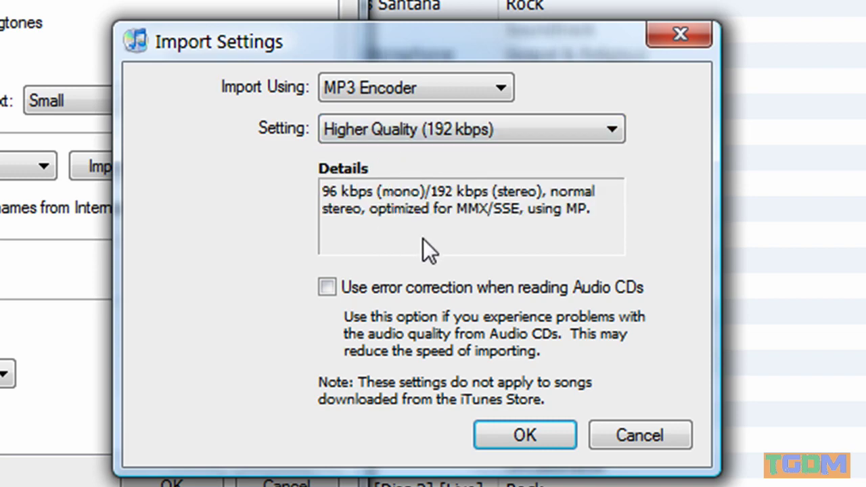
pyautogui.click(524, 434)
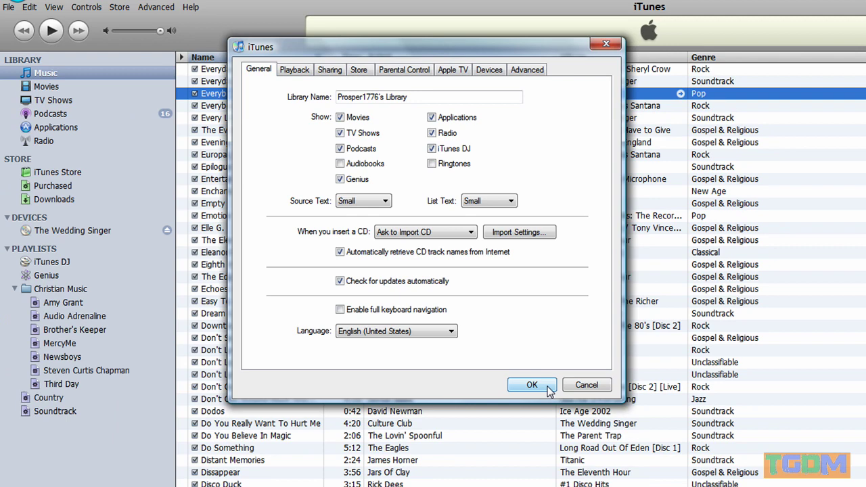
pyautogui.click(521, 387)
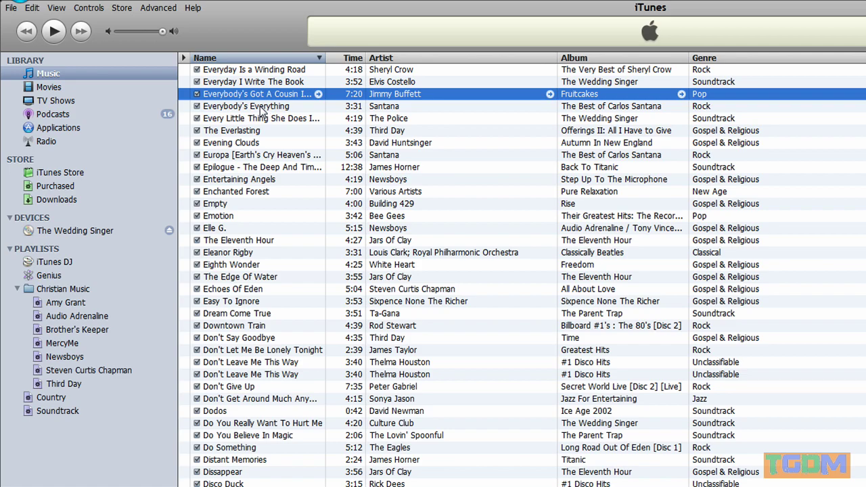
# Step: Create an MP3 version of the first song, Goodbye Ordinary, in the MercyMe playlist
pyautogui.click(54, 345)
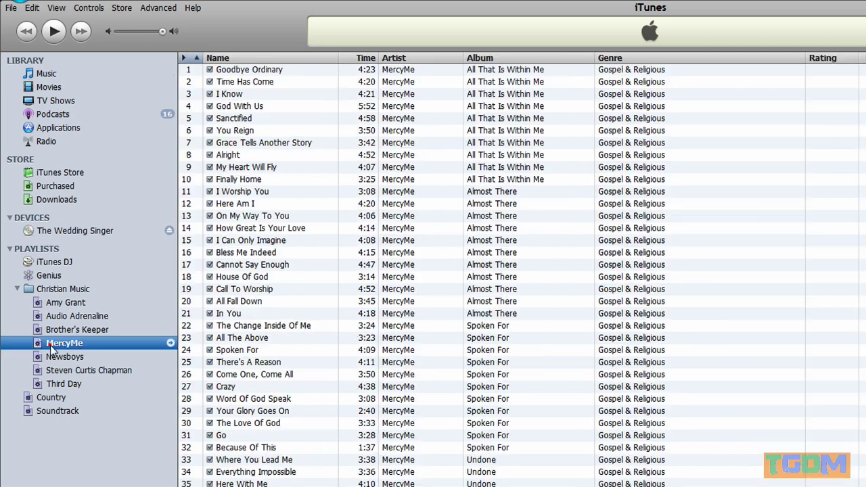
pyautogui.rightClick(246, 70)
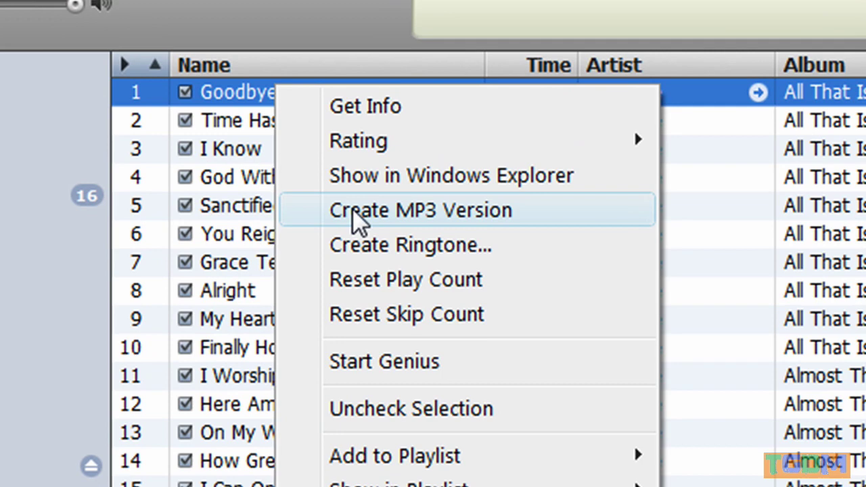
pyautogui.click(351, 209)
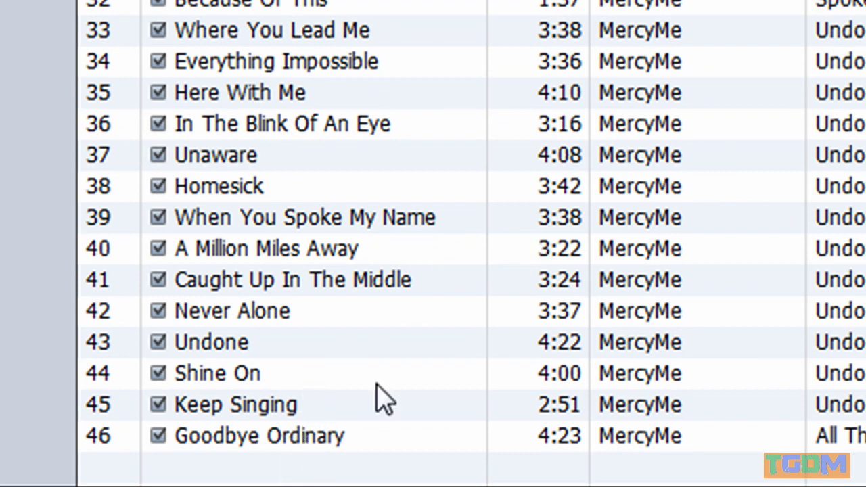
# Step: Show the new MP3 copy of Goodbye Ordinary at the end of the playlist in Windows Explorer
pyautogui.click(300, 440)
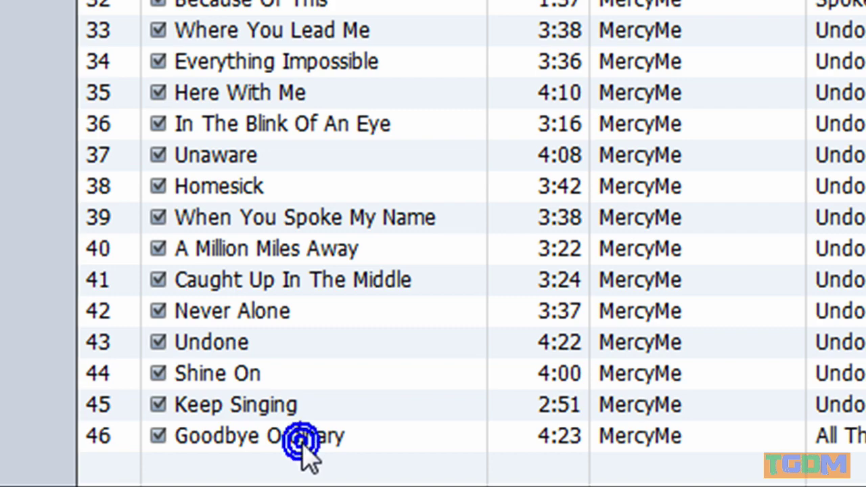
pyautogui.rightClick(323, 436)
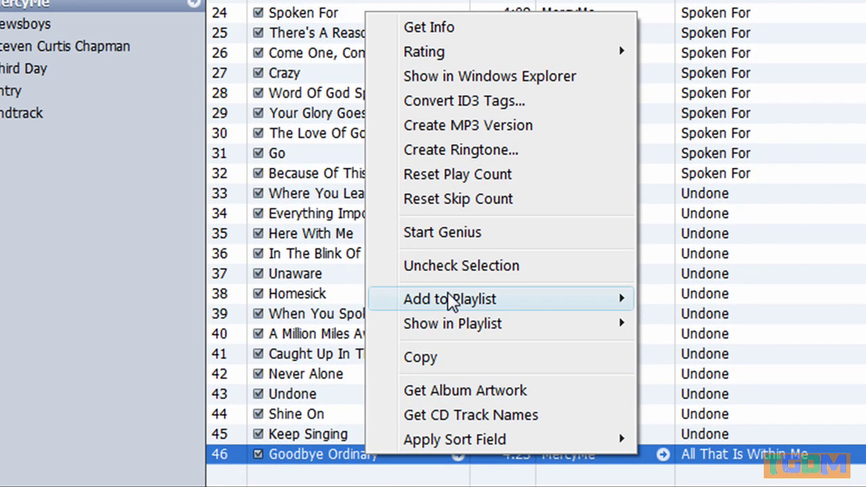
pyautogui.click(479, 77)
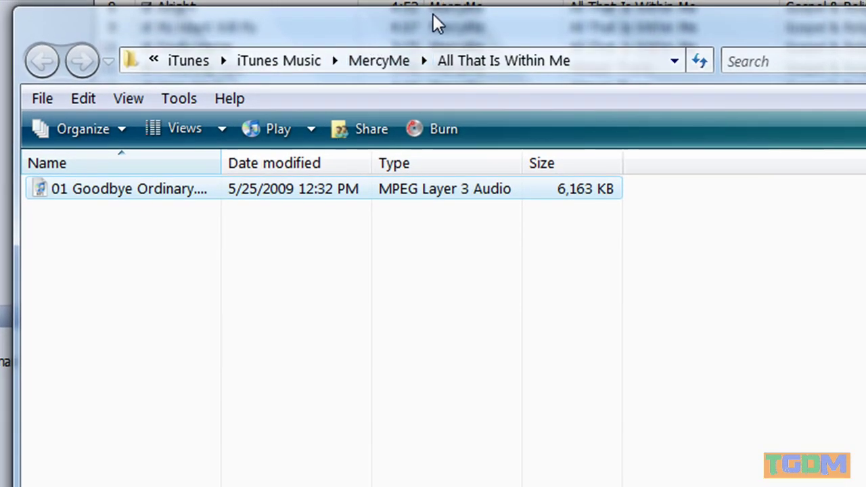
pyautogui.moveTo(433, 14); pyautogui.dragTo(433, 39)
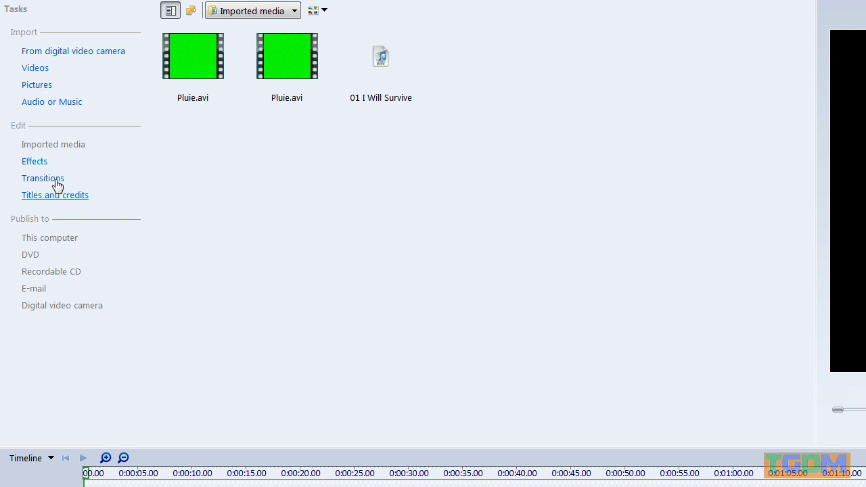
# Step: Switch to Windows Movie Maker and import 01 Goodbye Ordinary.mp3 from the All That Is Within Me folder under MercyMe in Music
pyautogui.click(44, 102)
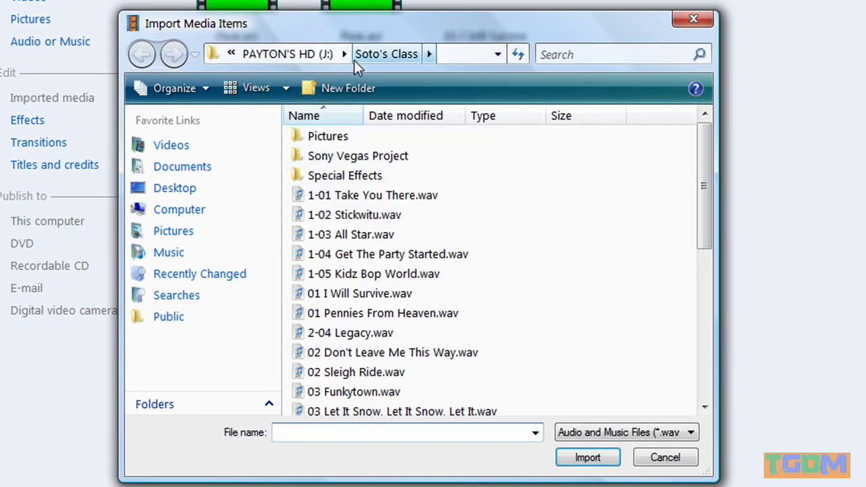
pyautogui.click(287, 59)
pyautogui.click(273, 57)
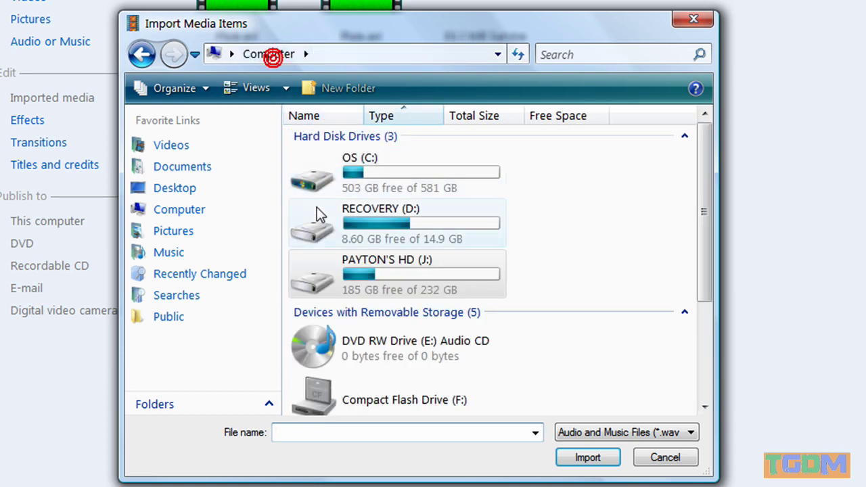
pyautogui.doubleClick(336, 186)
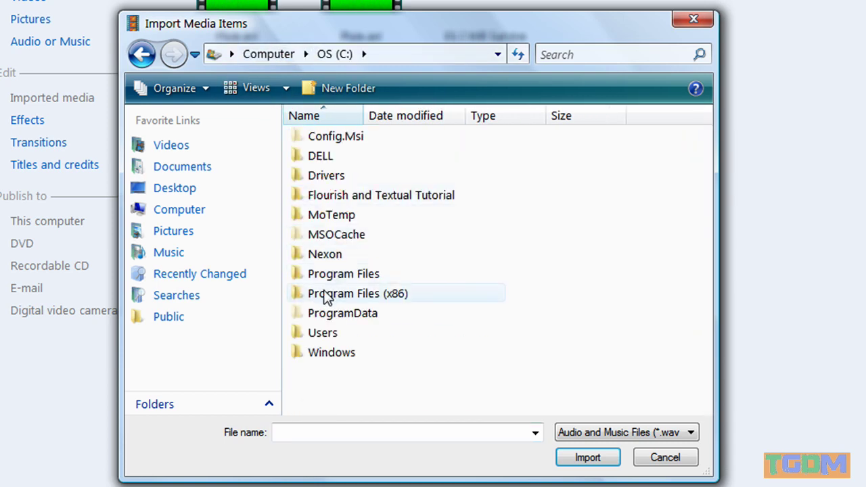
pyautogui.click(171, 252)
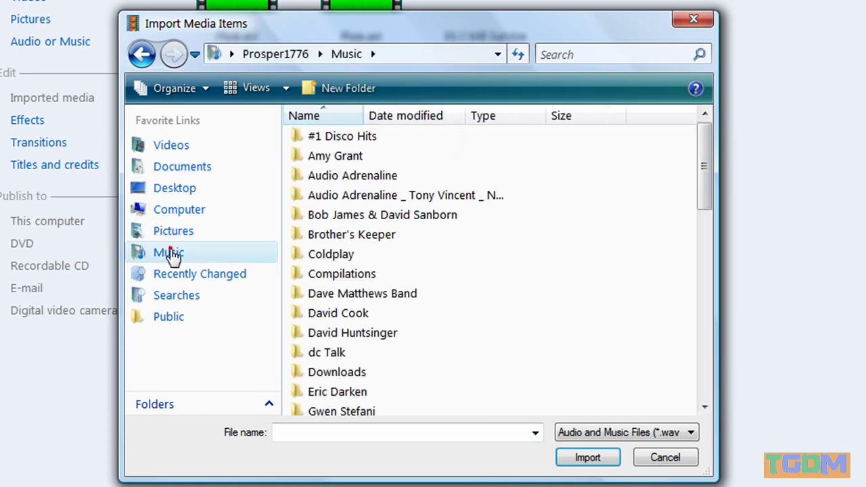
pyautogui.moveTo(702, 139); pyautogui.dragTo(689, 261)
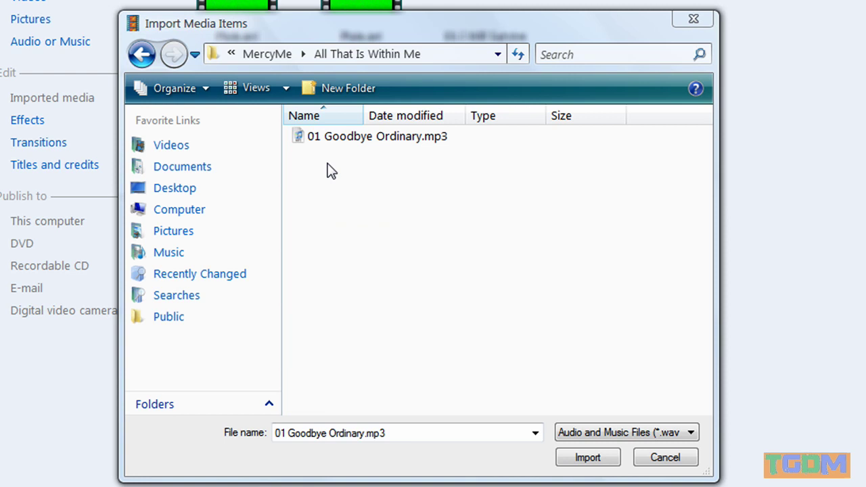
pyautogui.click(342, 143)
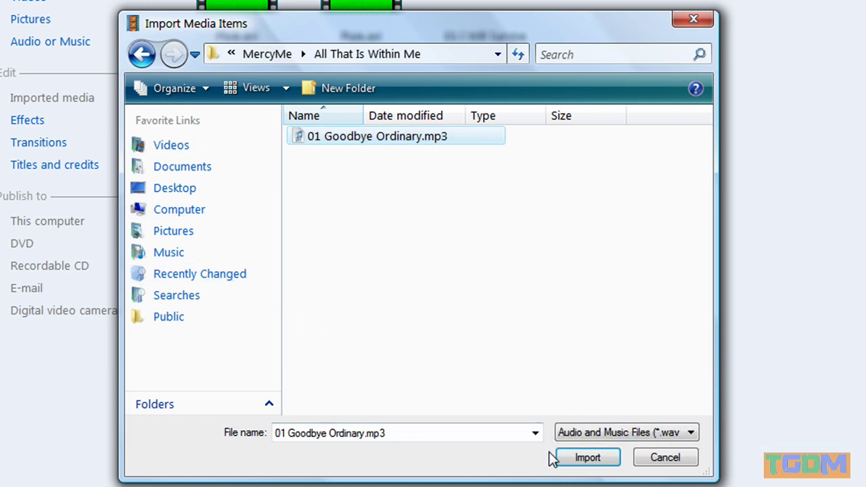
pyautogui.click(571, 460)
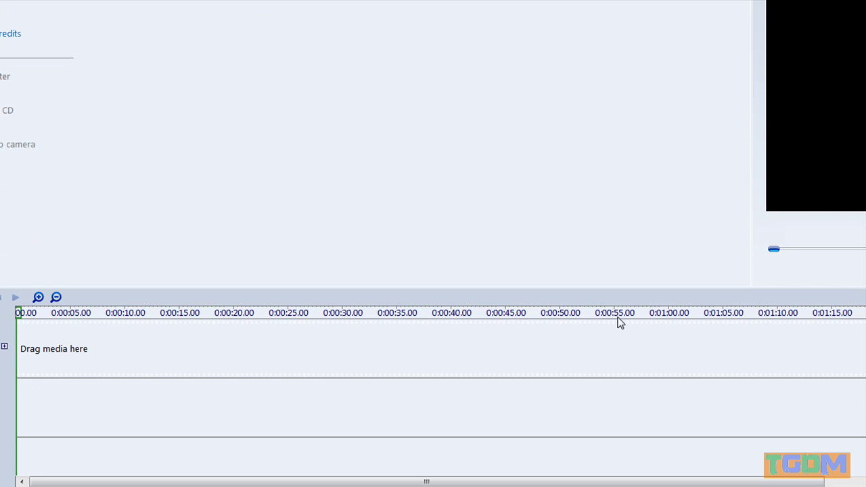
# Step: Place the Goodbye Ordinary clip at the start of the timeline's audio track and preview it from further into the song
pyautogui.moveTo(128, 59); pyautogui.dragTo(19, 414)
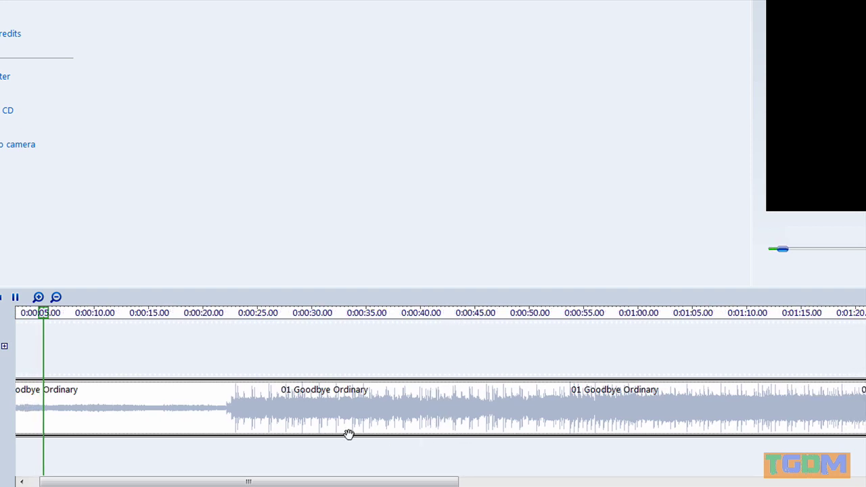
pyautogui.click(219, 316)
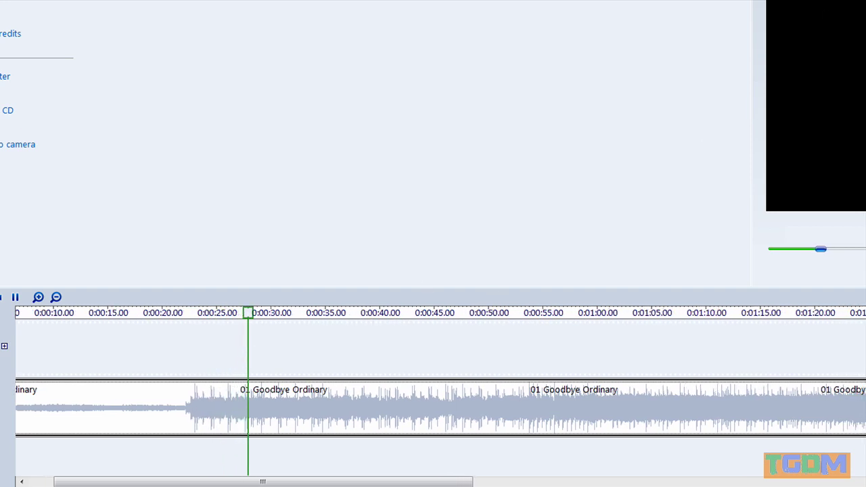
pyautogui.press('space')
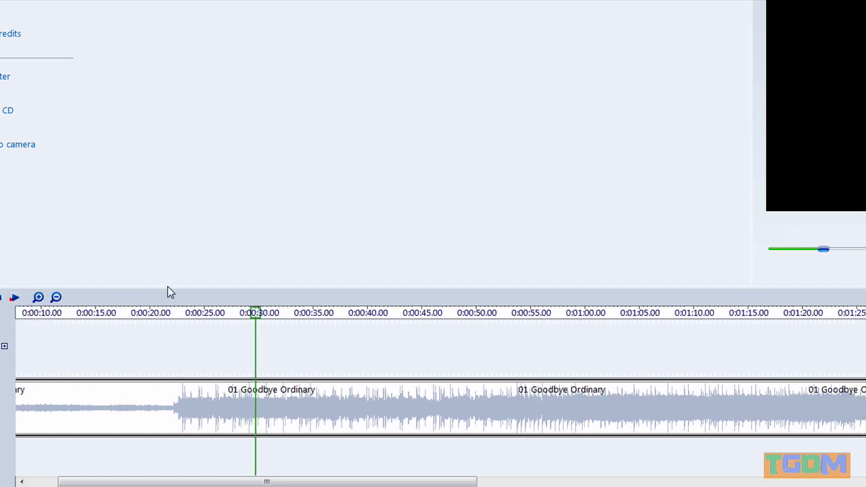